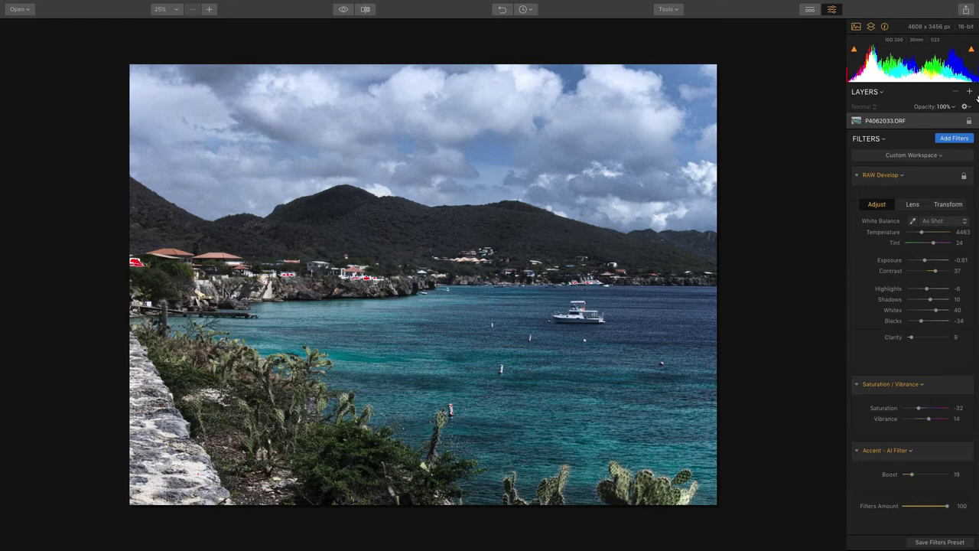
- Add Layer 1 as a new empty adjustment layer from the Layers + menu
click(970, 93)
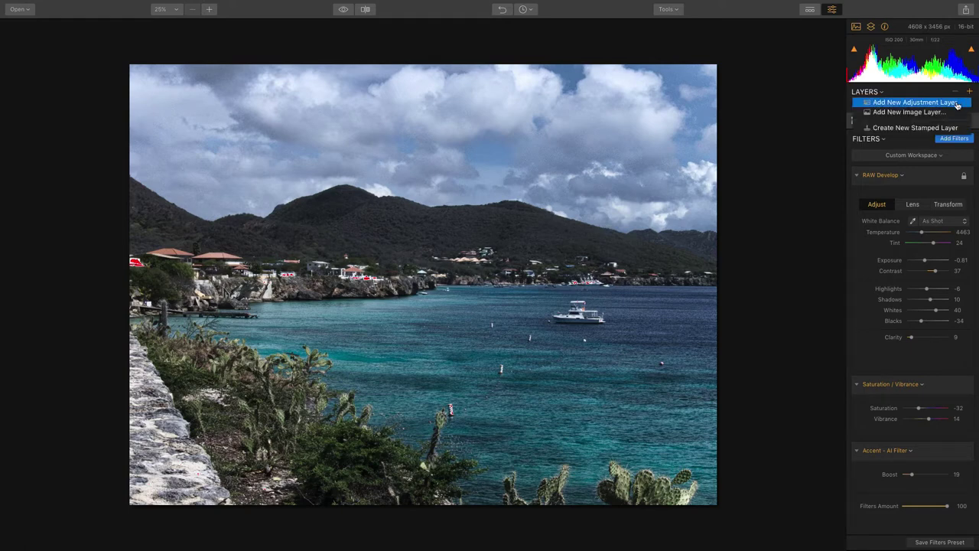
click(955, 102)
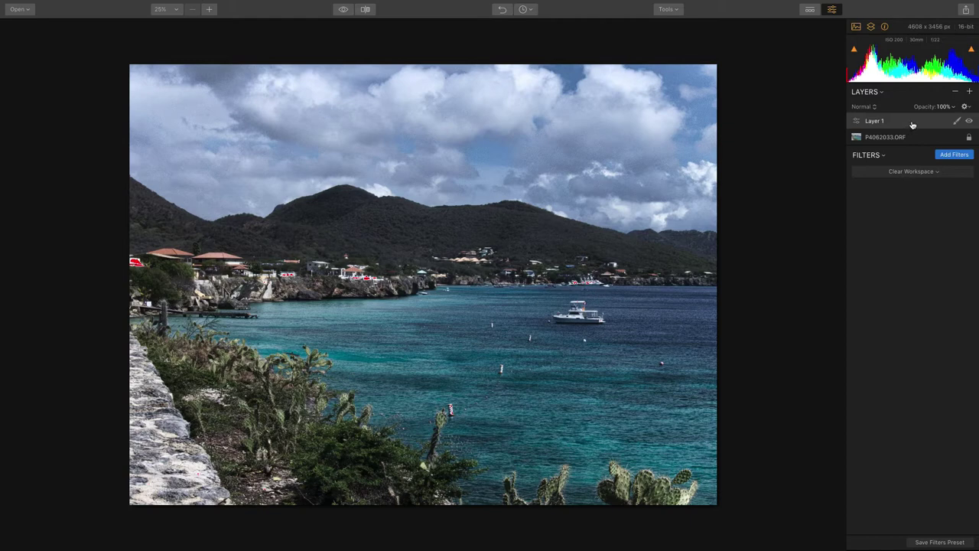
- Add a Develop filter to Layer 1 with Exposure -1.28, Whites 25 and Blacks -26
click(946, 156)
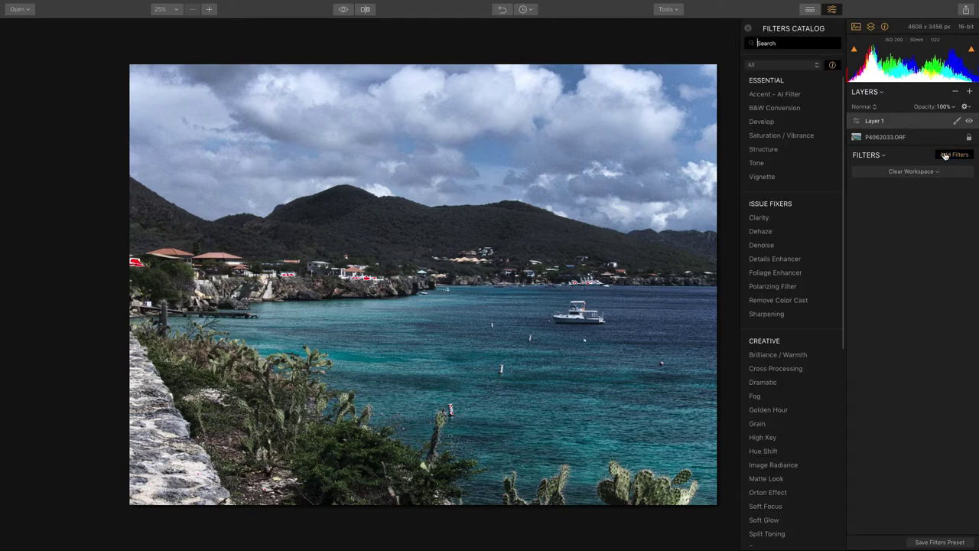
click(771, 127)
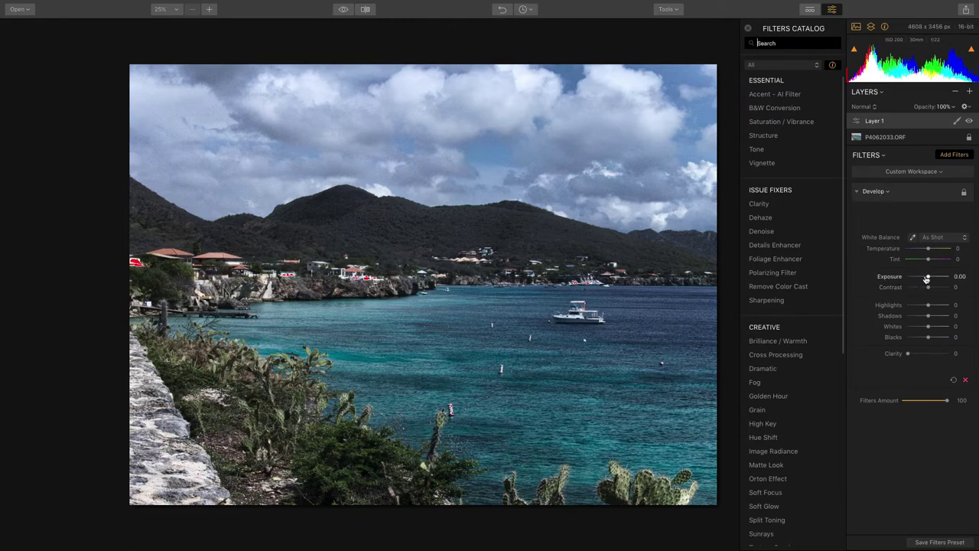
drag(925, 278, 921, 281)
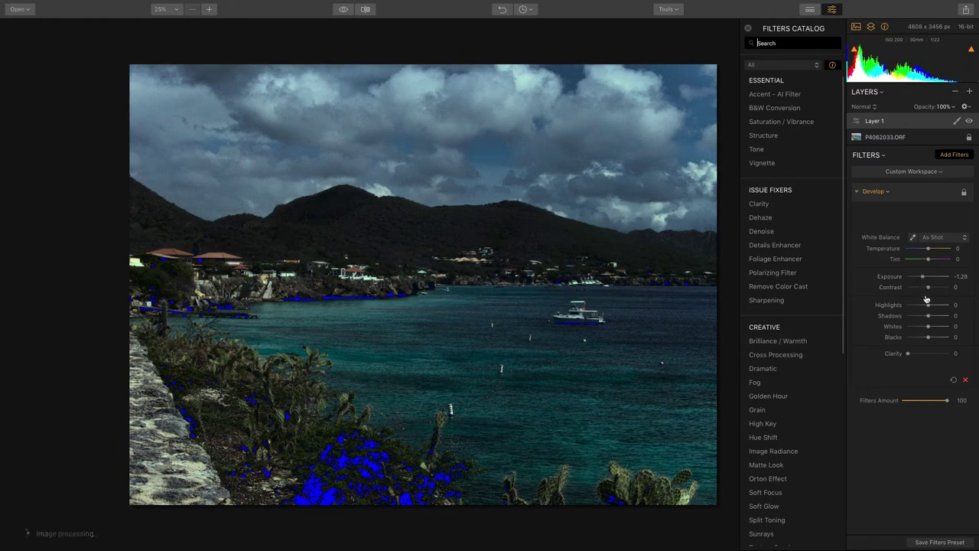
click(925, 338)
drag(923, 338, 935, 327)
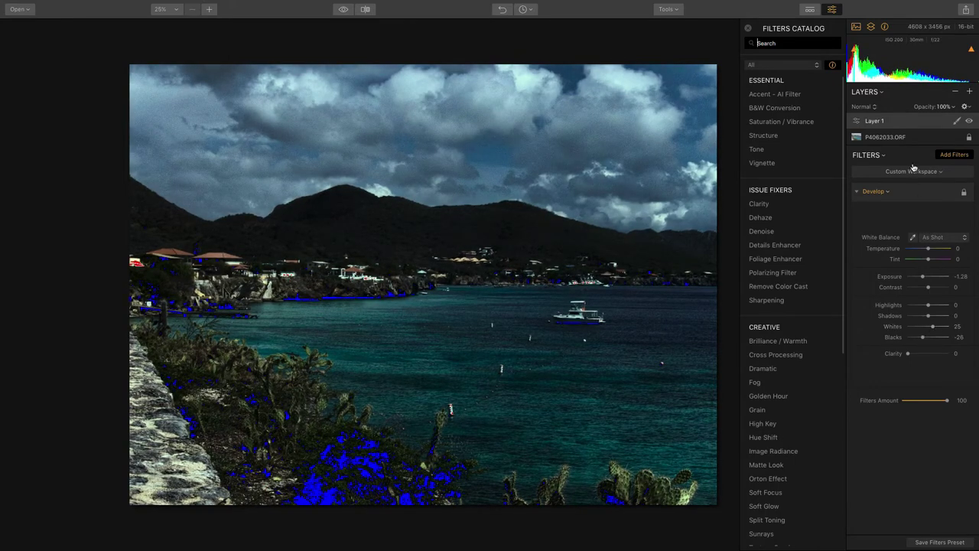
- Give Layer 1 a gradient mask drawn from the sky downward
click(956, 124)
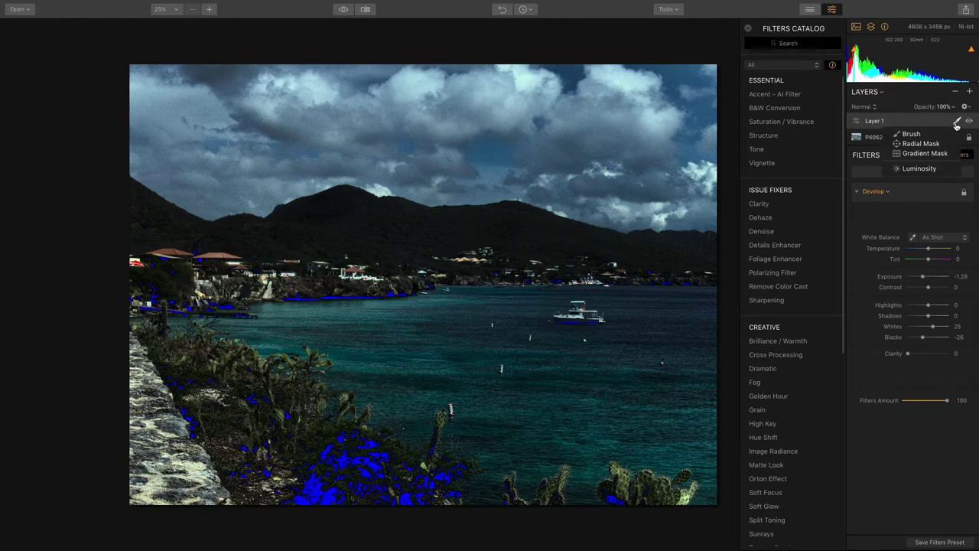
click(936, 153)
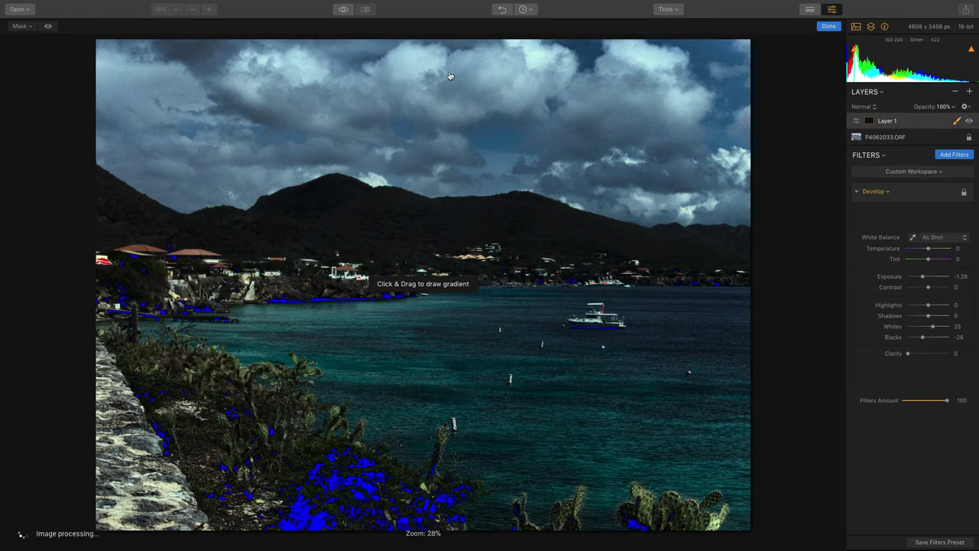
drag(454, 80, 457, 241)
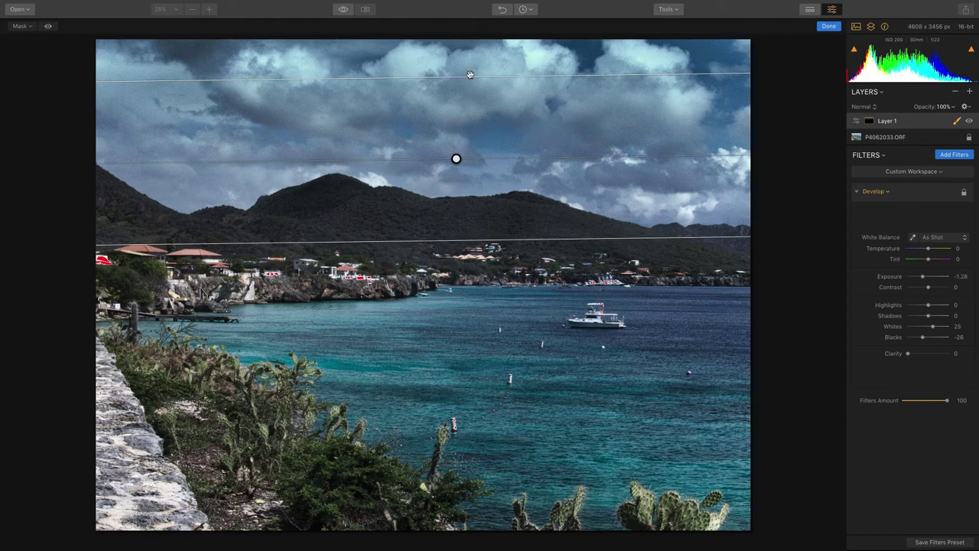
- With the red mask overlay shown, raise the gradient's top edge and extend its fade toward the hills
click(48, 29)
click(50, 28)
click(51, 28)
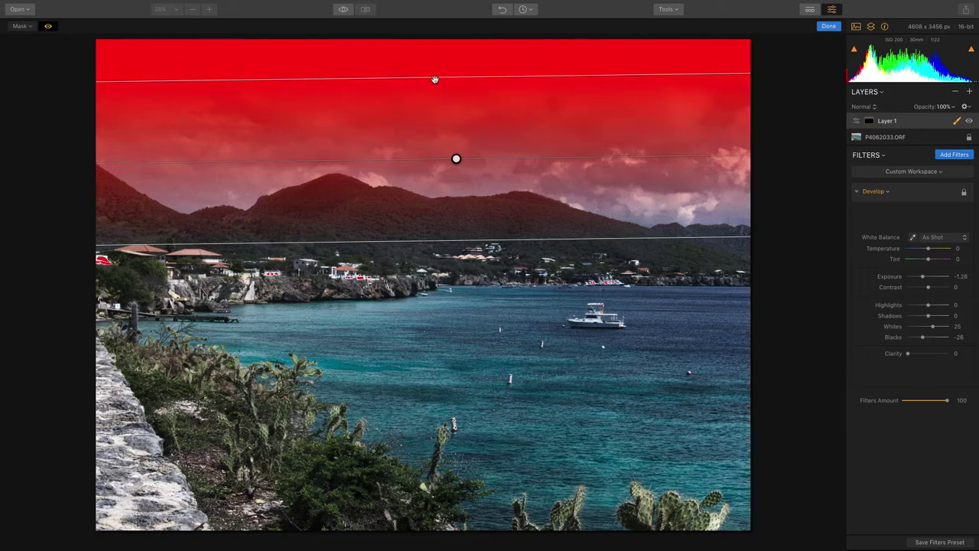
drag(434, 80, 445, 67)
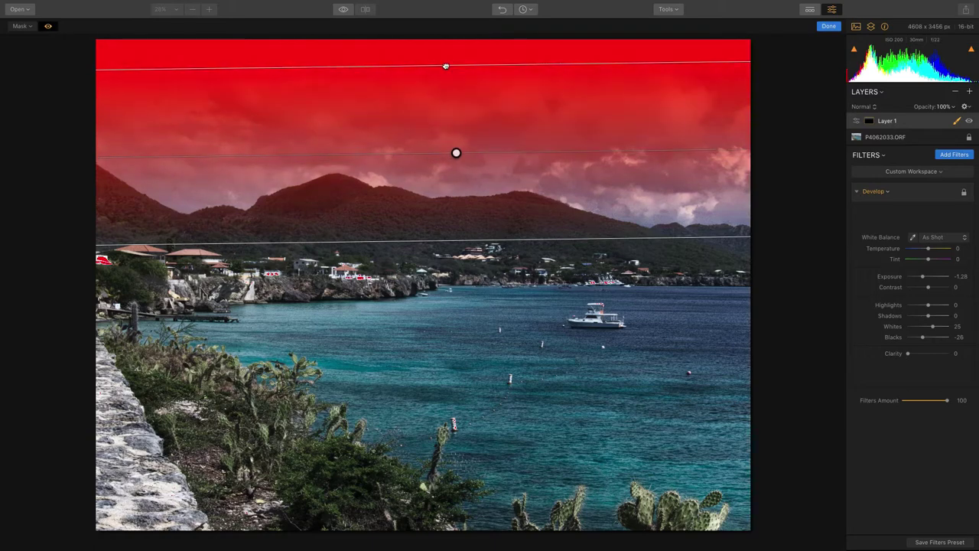
drag(468, 240, 463, 292)
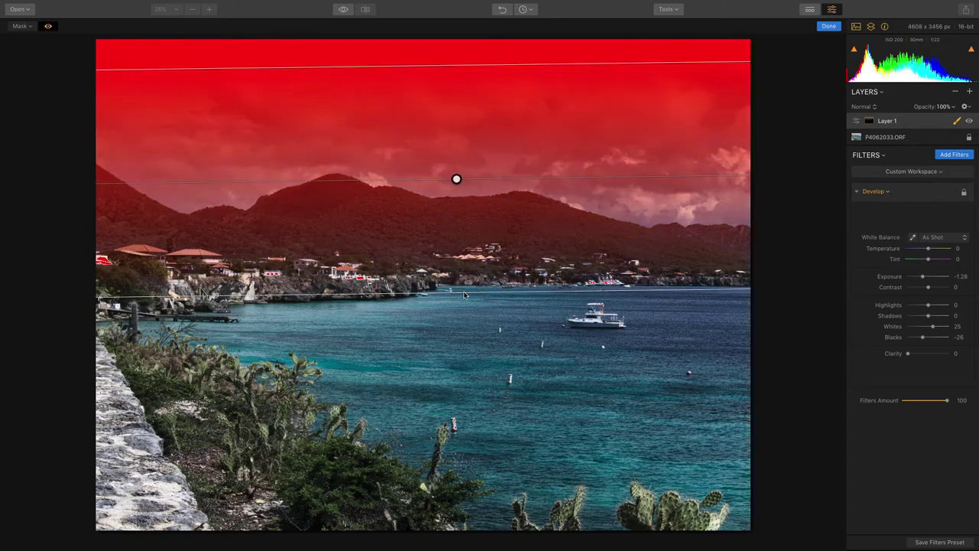
- Finish the mask, set Exposure to -1.36, and add Saturation / Vibrance with Vibrance 31
click(829, 26)
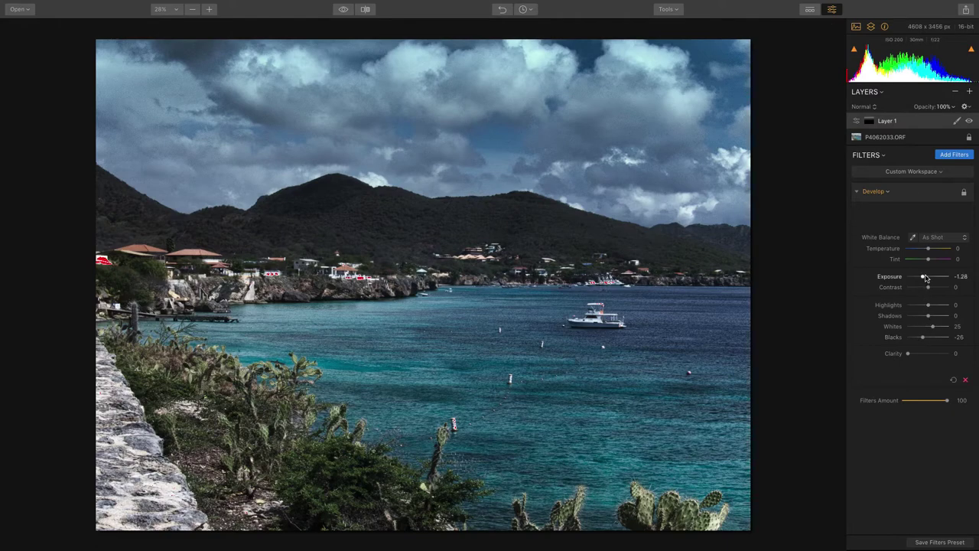
mouse_move(926, 279)
mouse_down()
mouse_move(934, 278)
mouse_move(924, 279)
mouse_up()
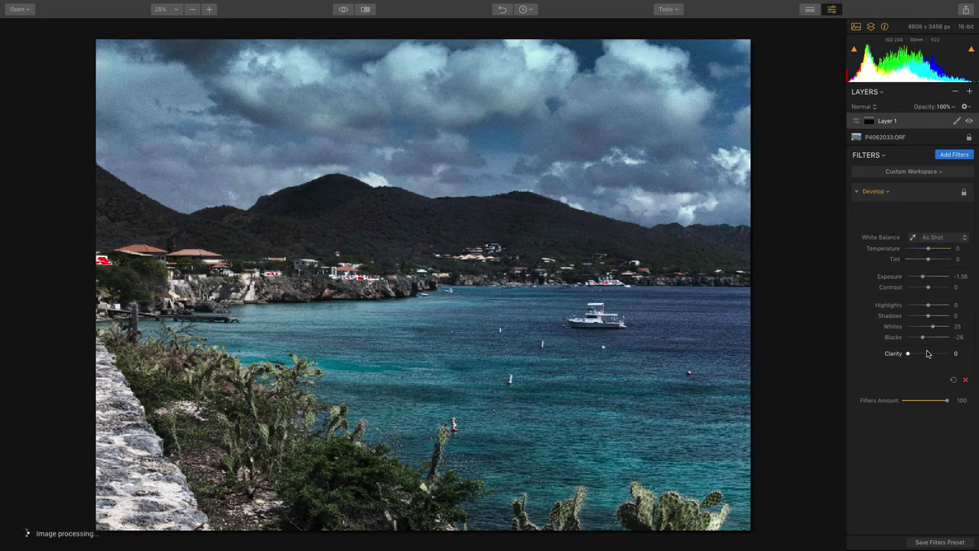
click(942, 154)
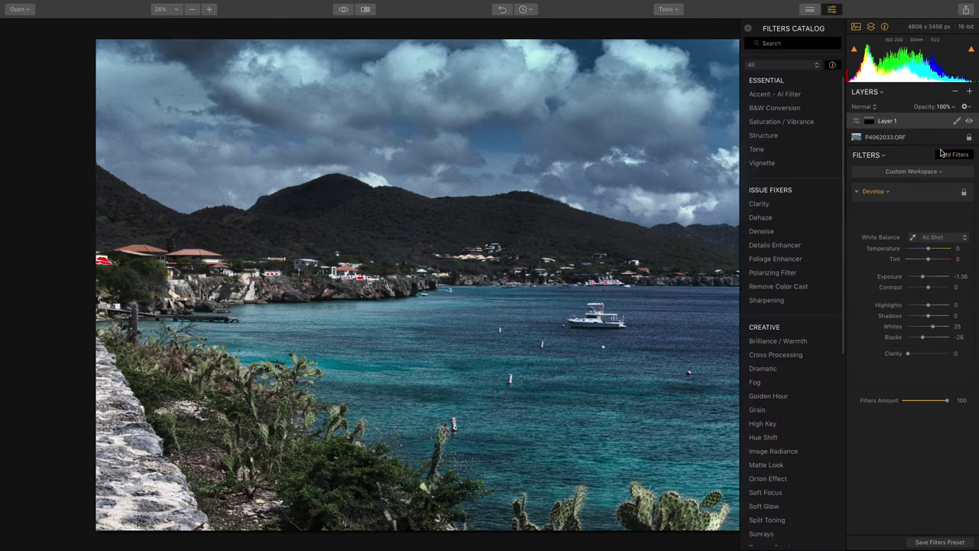
click(773, 130)
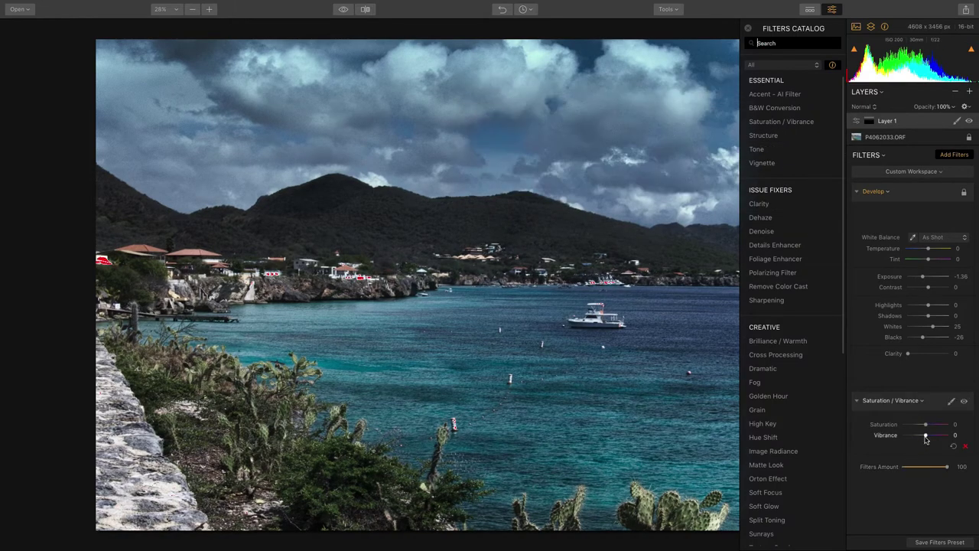
drag(926, 435, 932, 439)
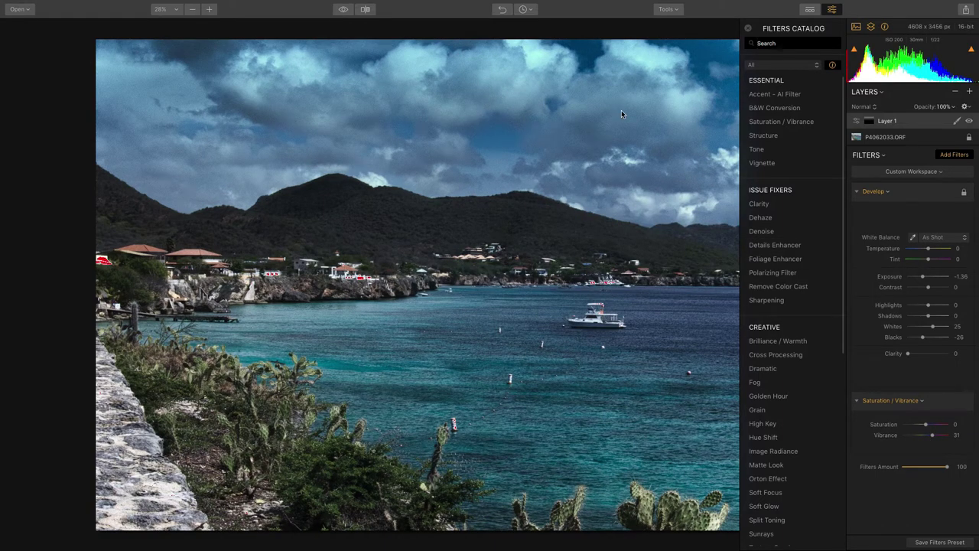
- Add a Denoise filter to Layer 1 and inspect the cloudy sky at 100% zoom
text(nois)
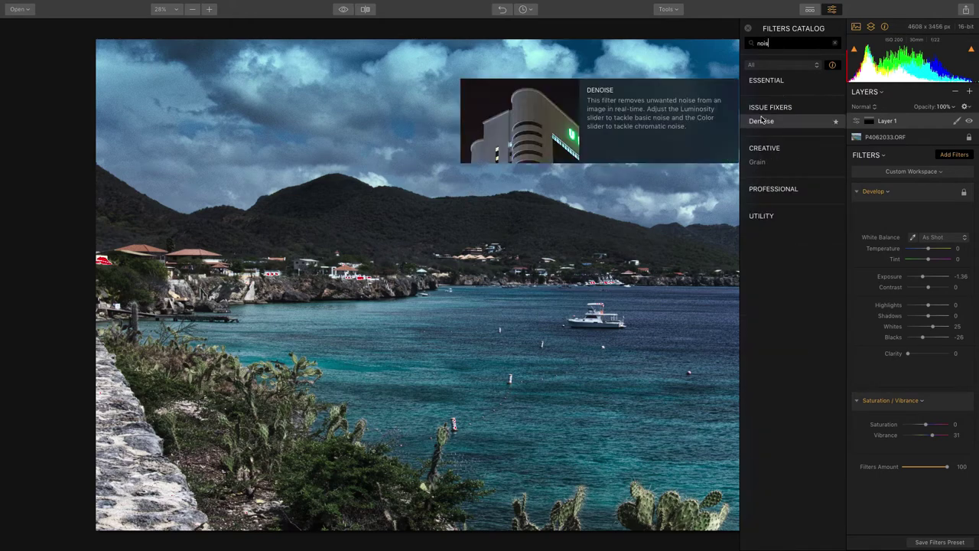
click(761, 120)
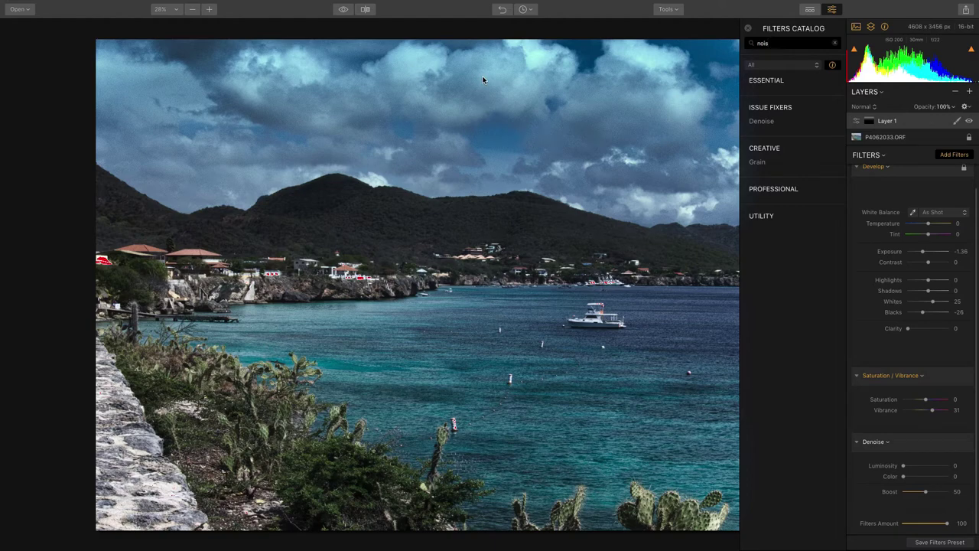
click(208, 9)
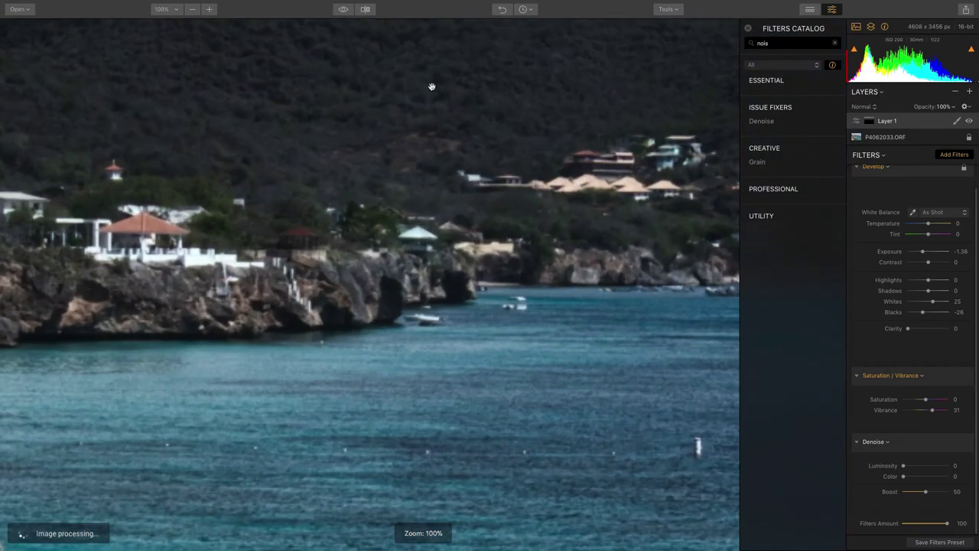
drag(432, 86, 417, 449)
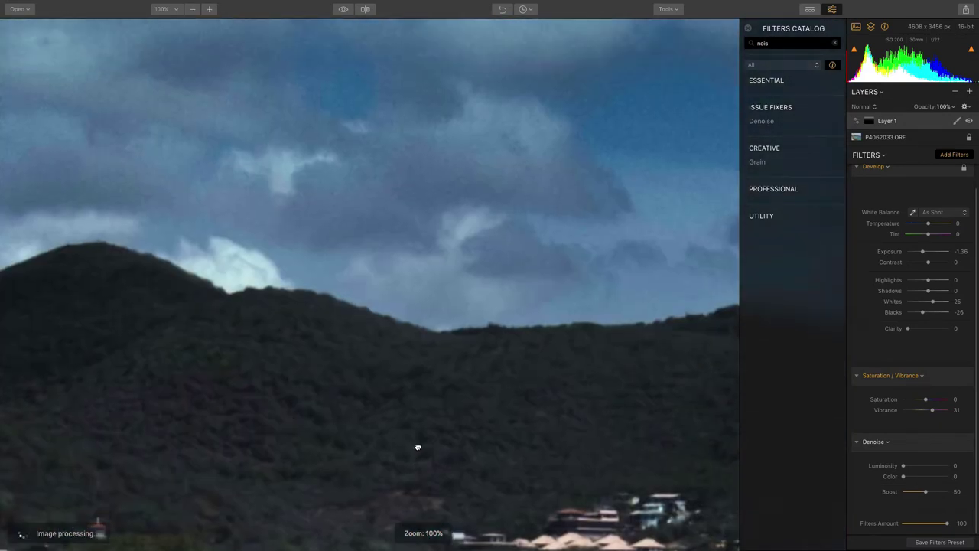
drag(476, 207, 446, 354)
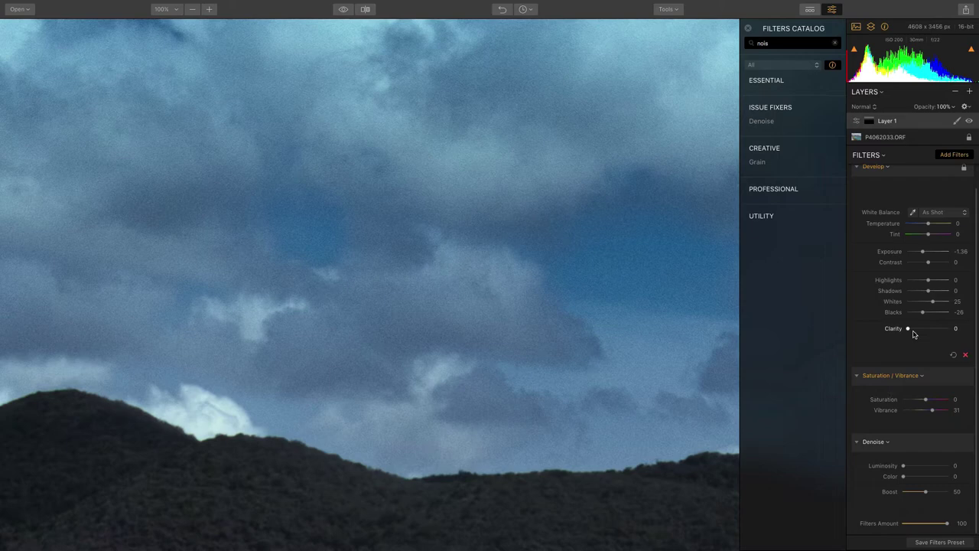
- Set Denoise Luminosity to 64 while checking the noise in the zoomed sky
click(930, 466)
drag(930, 465, 936, 465)
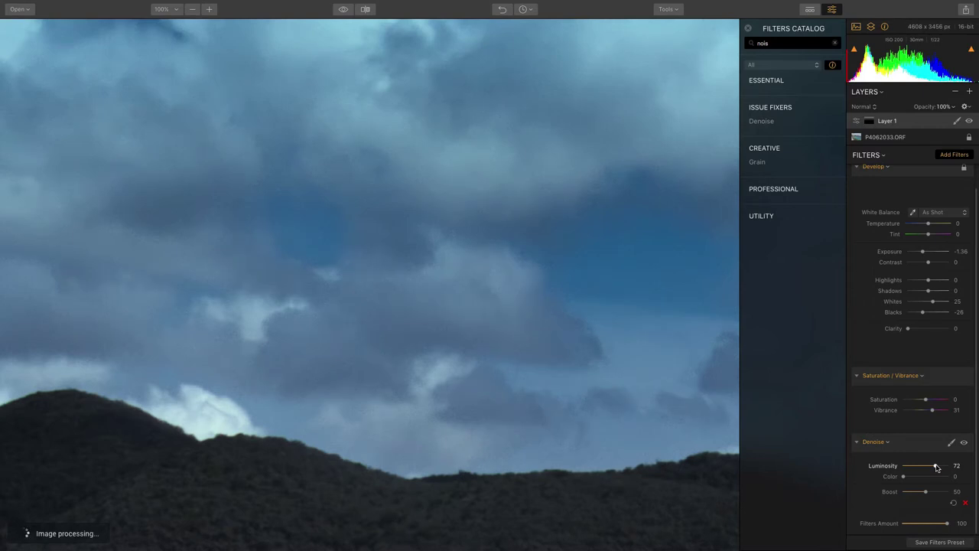
drag(936, 466, 931, 466)
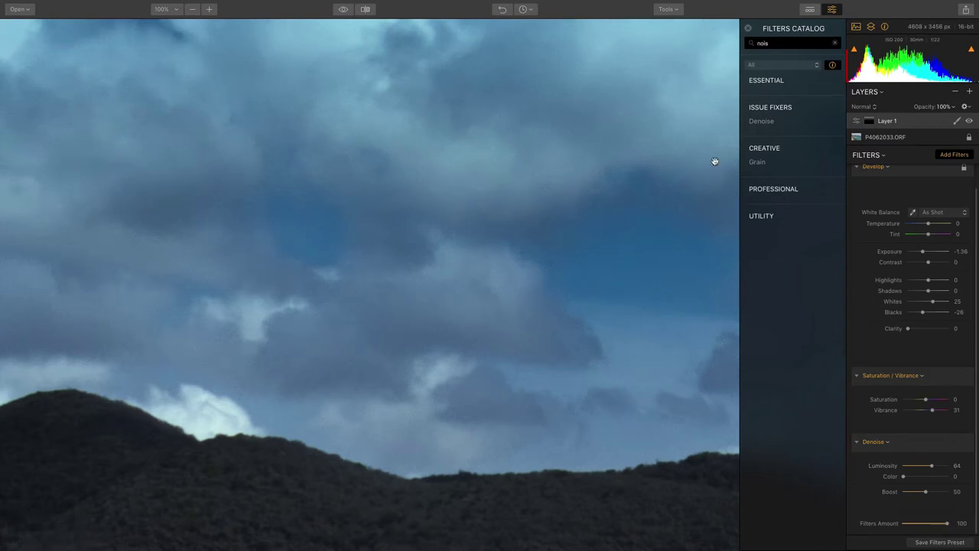
mouse_move(714, 161)
mouse_down()
mouse_move(712, 299)
mouse_move(702, 168)
mouse_up()
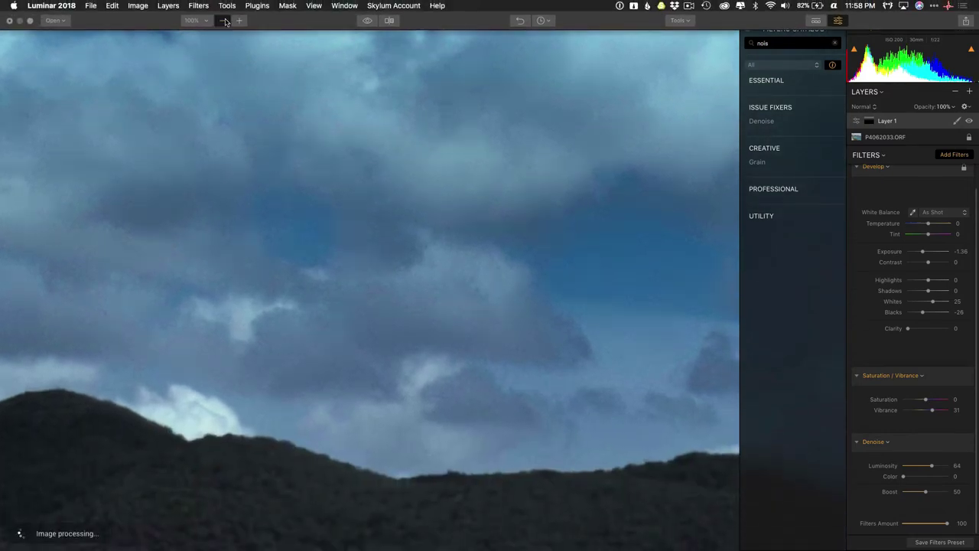
- Compare Layer 1 on and off at full view, then set Temperature -21 and Saturation -35
click(224, 20)
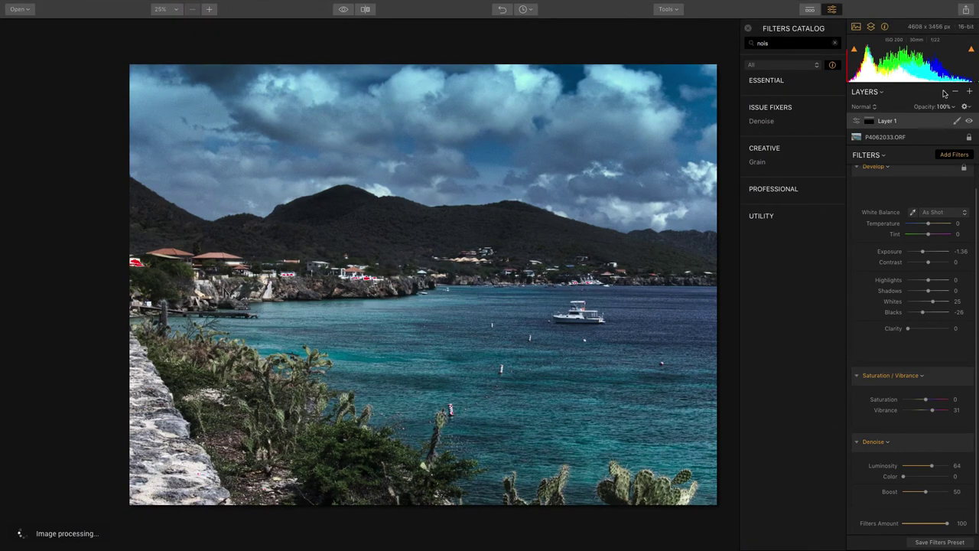
click(968, 121)
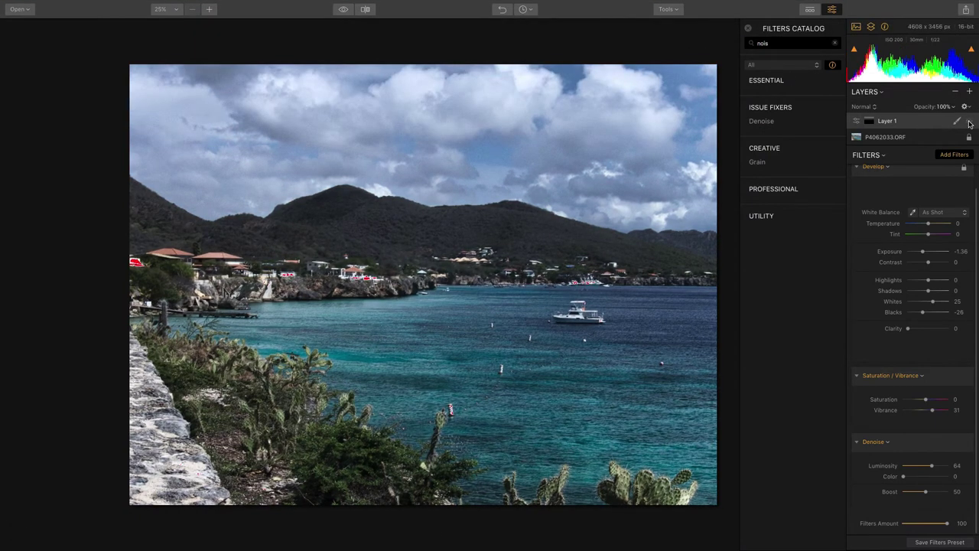
click(968, 121)
click(968, 121)
click(968, 121)
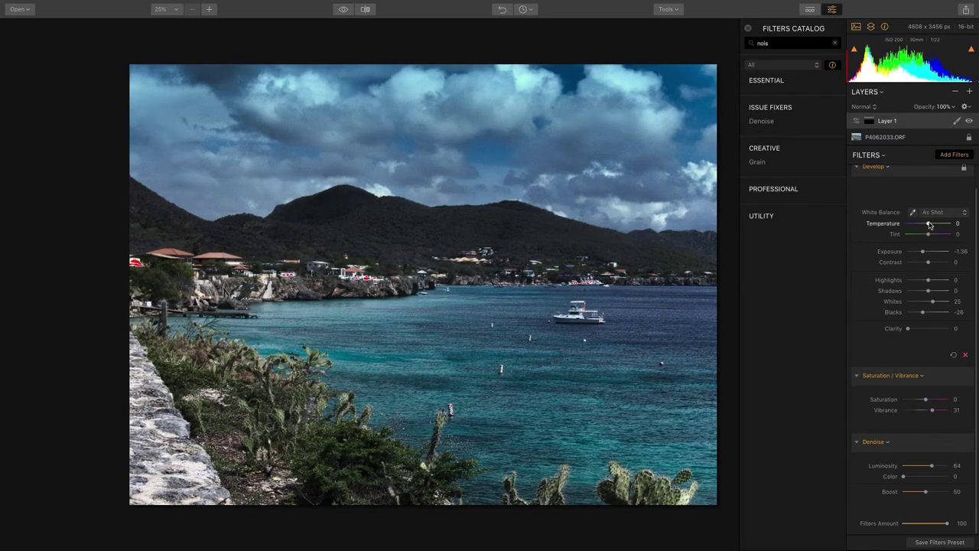
drag(928, 223, 932, 223)
drag(925, 399, 927, 402)
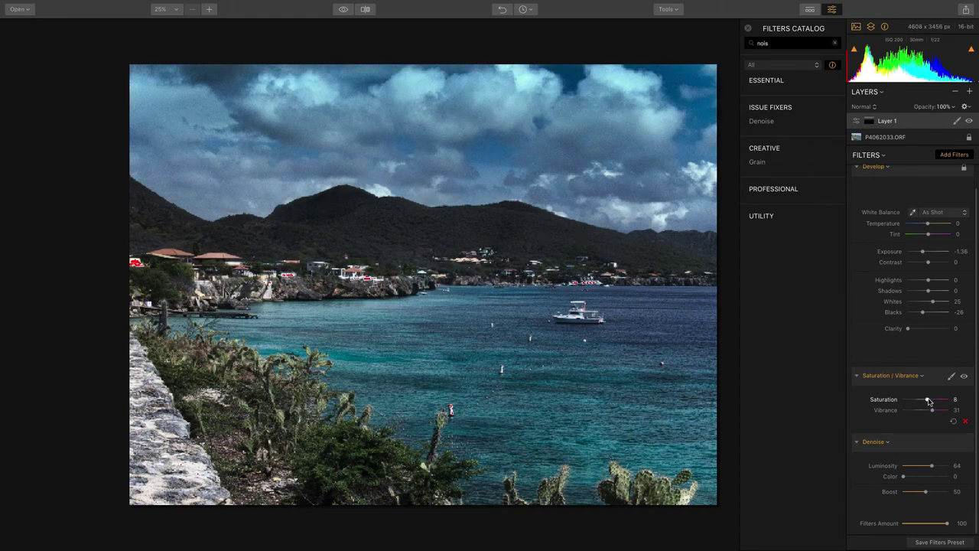
- Add an HSL filter to Layer 1 and lower Aqua saturation to -63
double_click(768, 44)
text(hls)
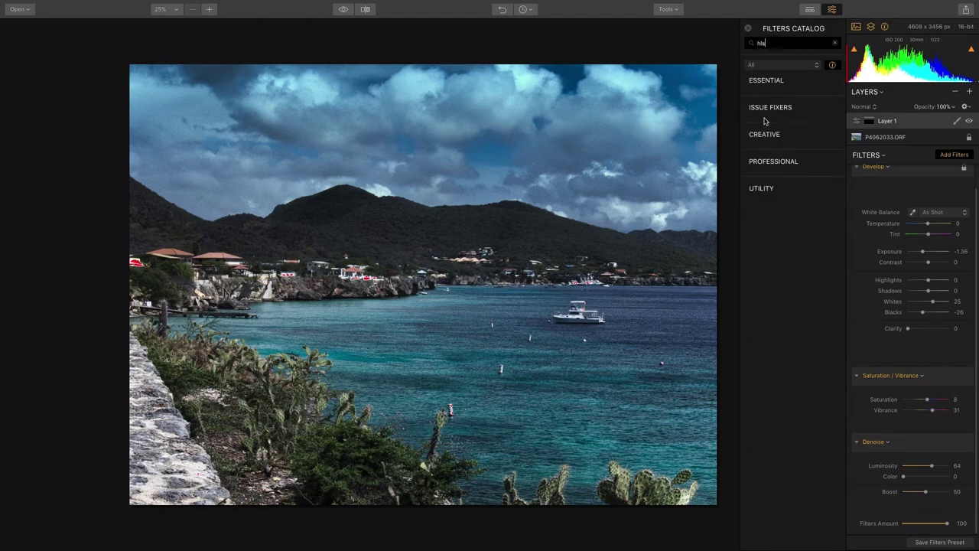
key(BackSpace)
key(BackSpace)
key(BackSpace)
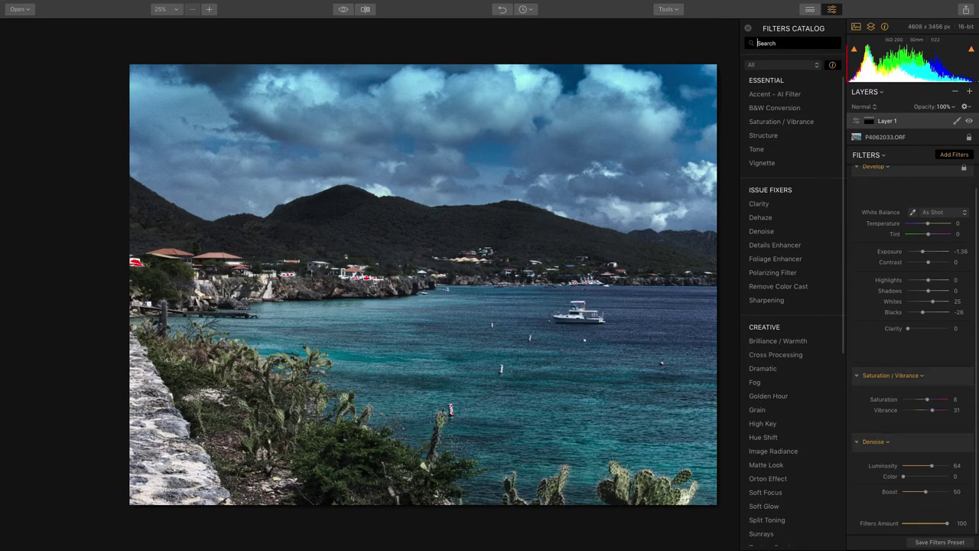
text(hsl)
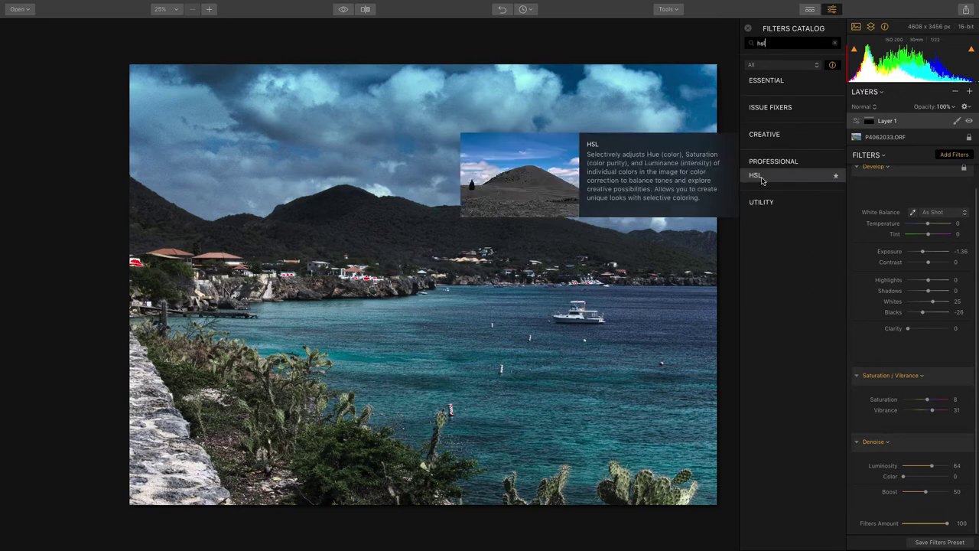
click(762, 177)
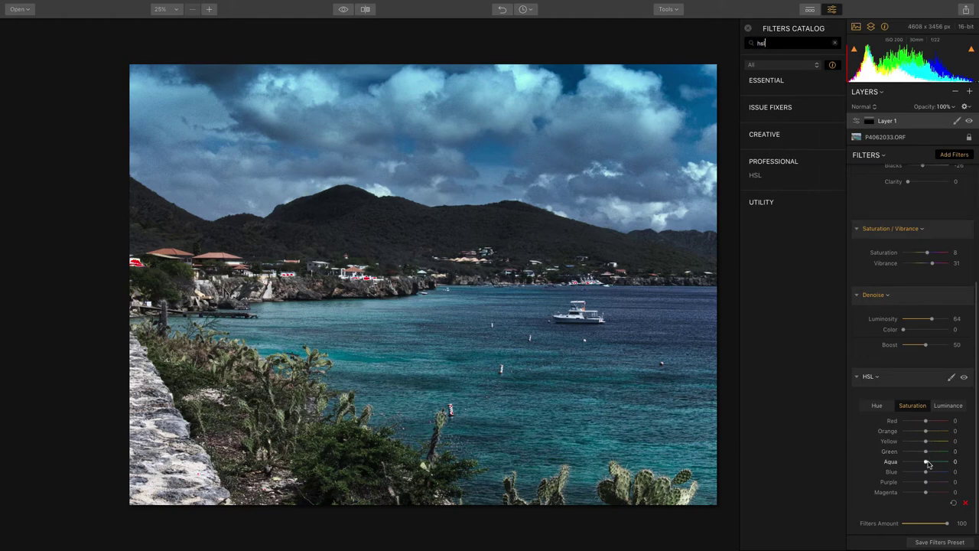
mouse_move(928, 463)
mouse_down()
mouse_move(895, 463)
mouse_move(959, 464)
mouse_move(910, 464)
mouse_move(929, 475)
mouse_up()
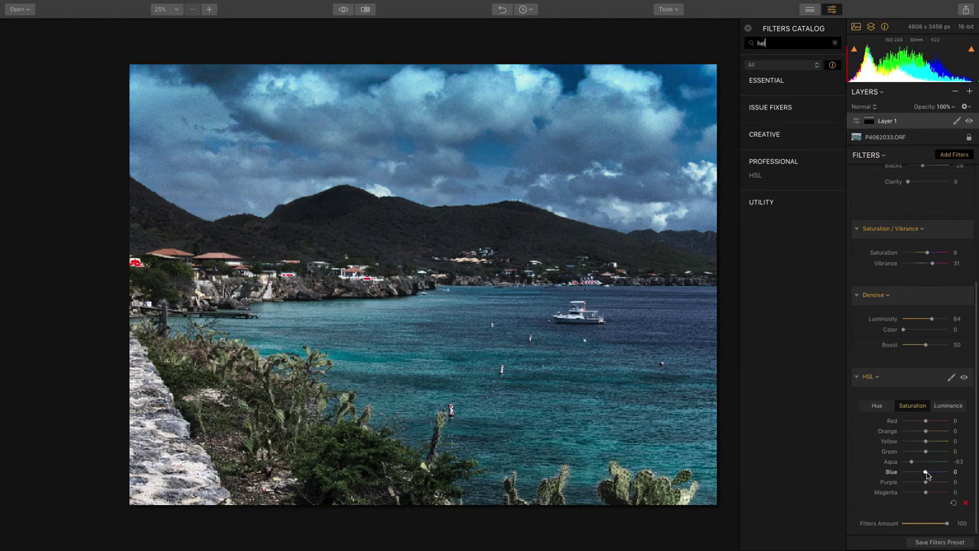
- Set the HSL Aqua luminance to 57
click(948, 405)
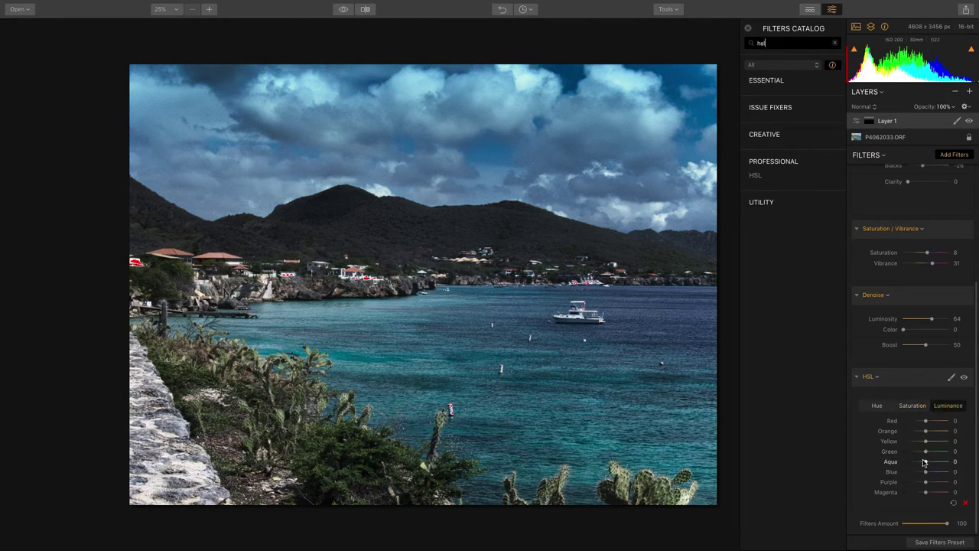
drag(924, 462, 949, 462)
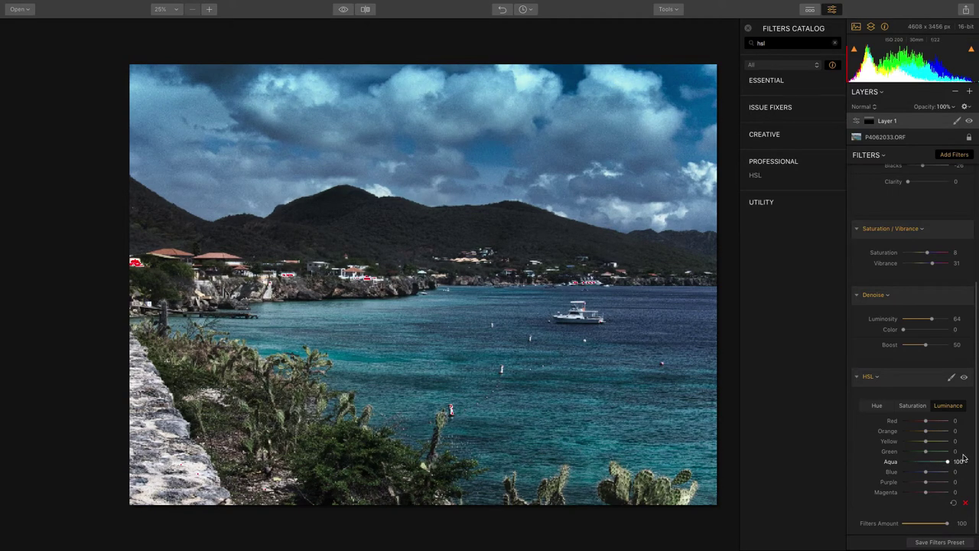
drag(949, 461, 936, 461)
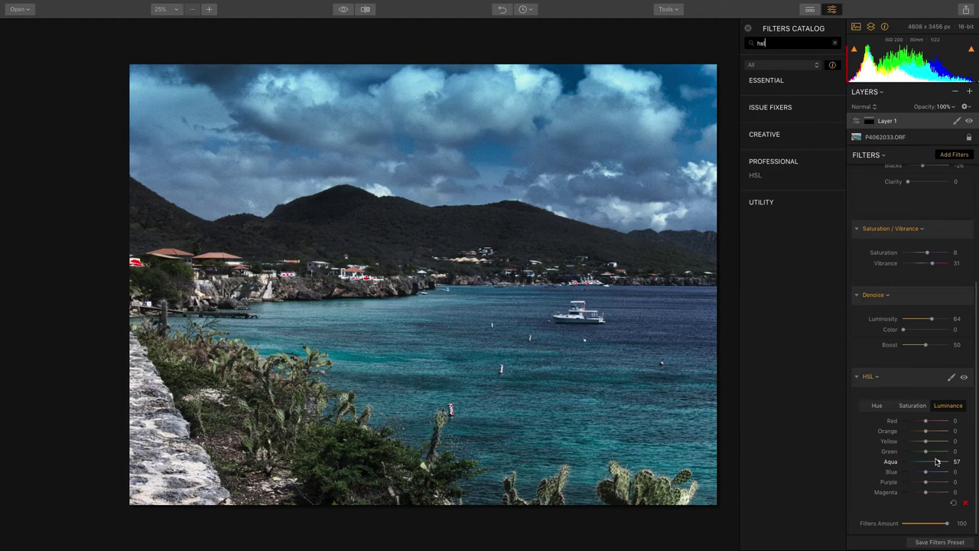
- Raise the Develop Whites to 55 and turn off the highlight clipping warning
scroll(936, 461, up, 4)
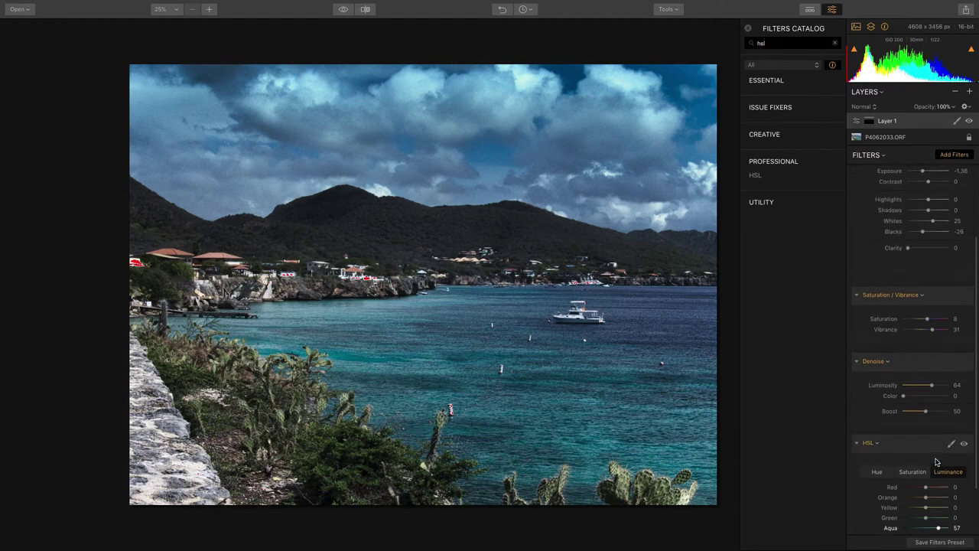
drag(937, 224, 943, 222)
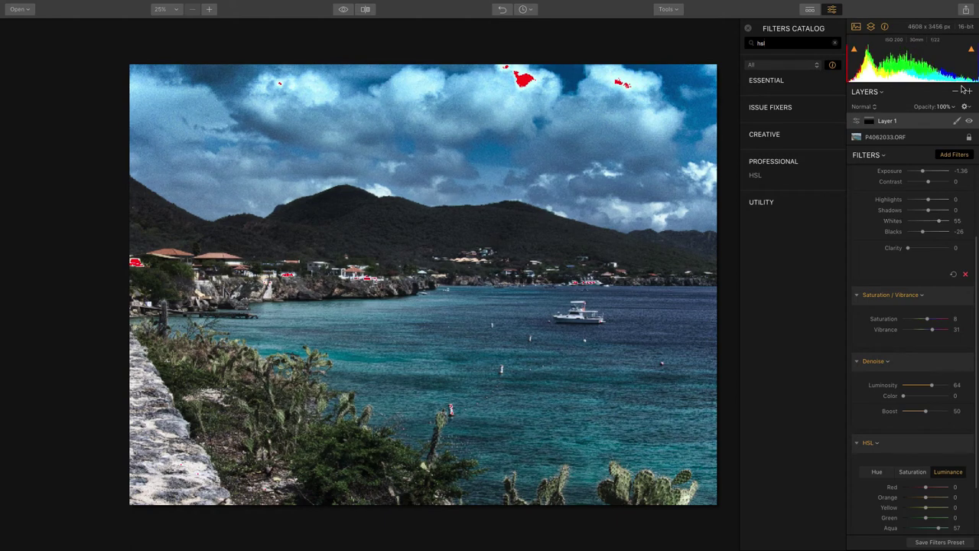
click(969, 50)
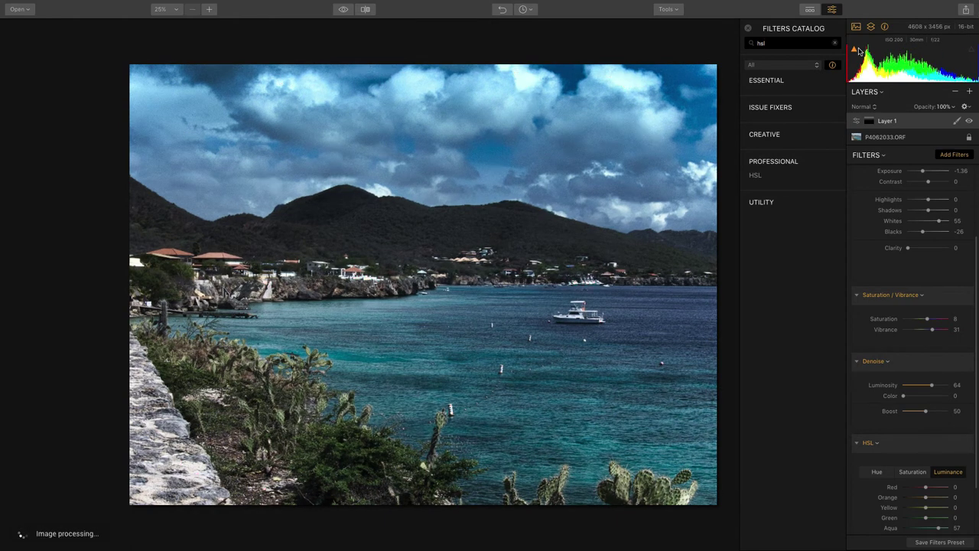
- Toggle Layer 1's visibility to compare the edit before and after
scroll(917, 283, up, 2)
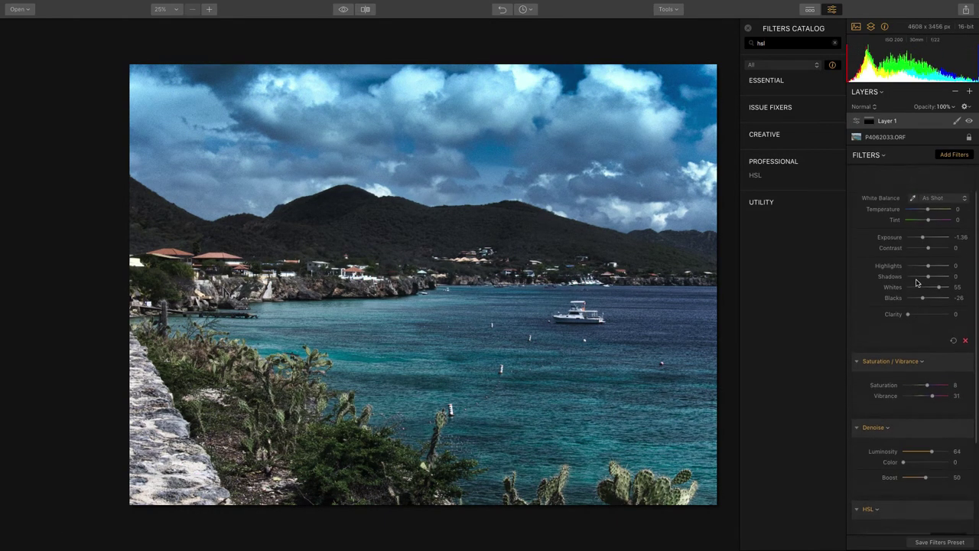
scroll(916, 283, up, 1)
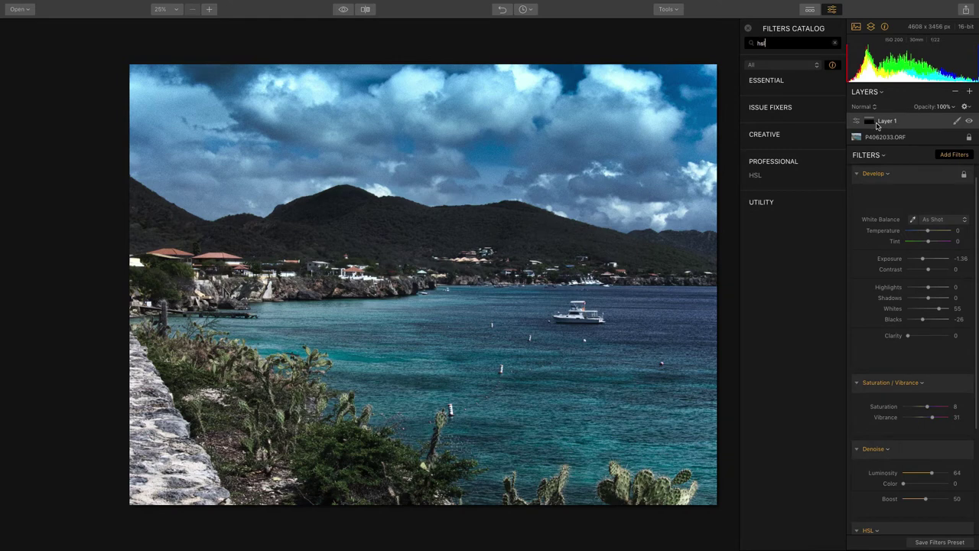
click(969, 123)
click(969, 122)
- Add a new adjustment layer, Layer 2, with an Exposure filter lowered to -2.00
click(970, 92)
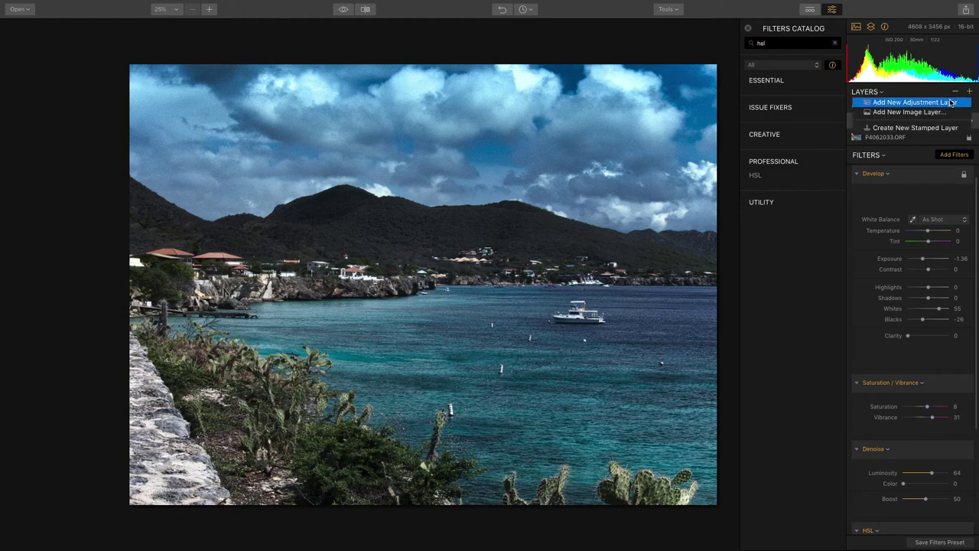
click(952, 103)
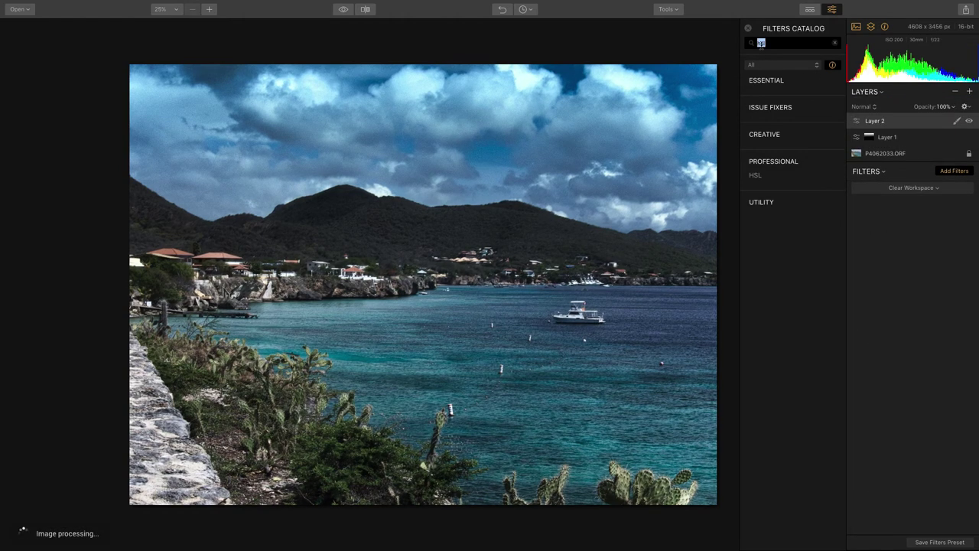
text(exposue)
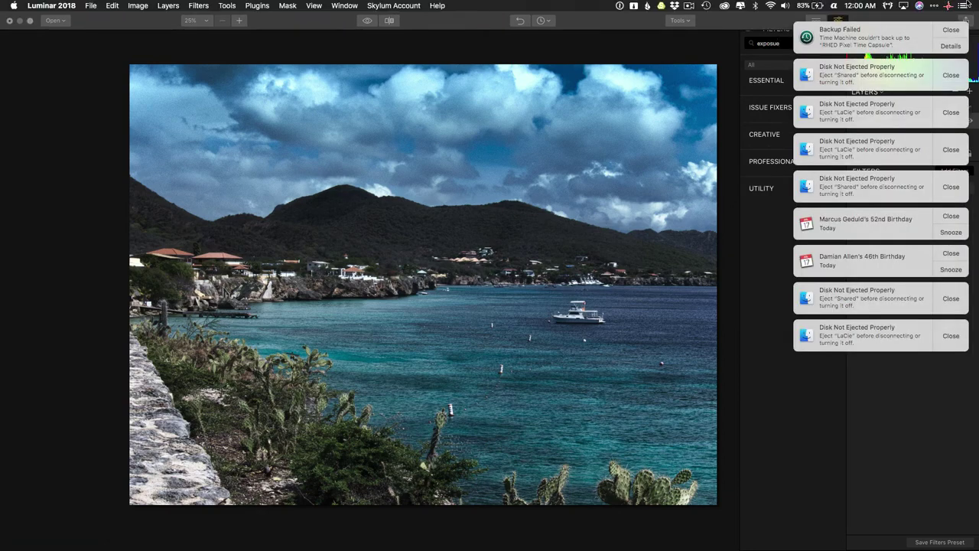
alt+click(965, 4)
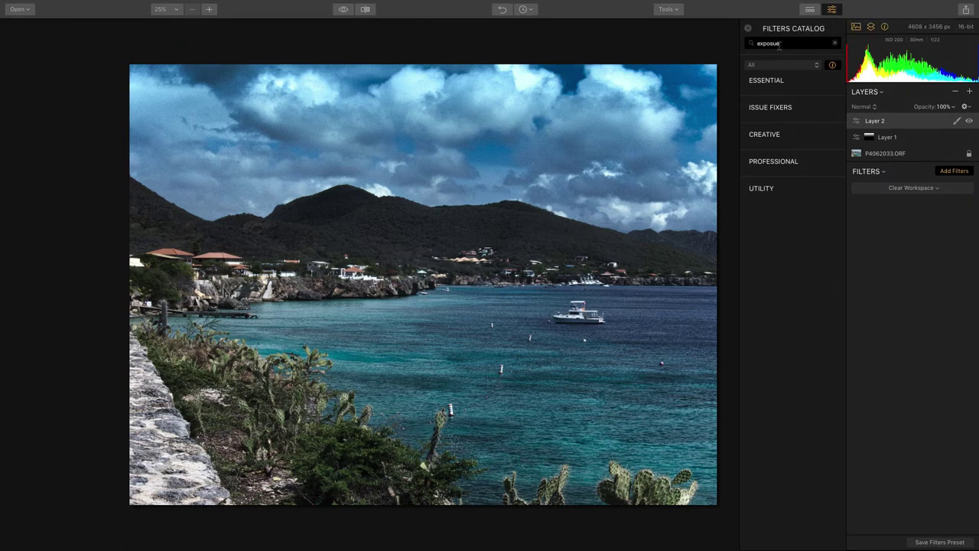
key(BackSpace)
click(763, 217)
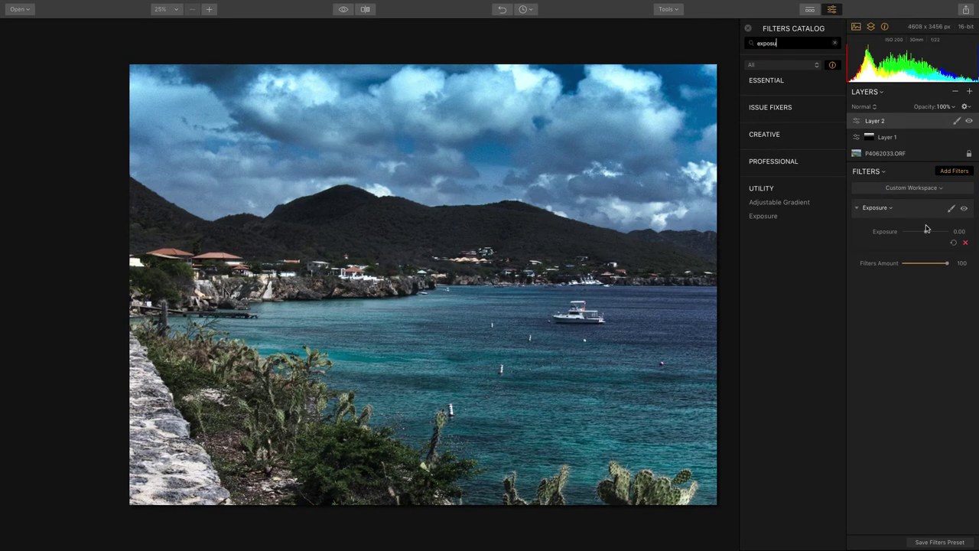
drag(925, 231, 917, 232)
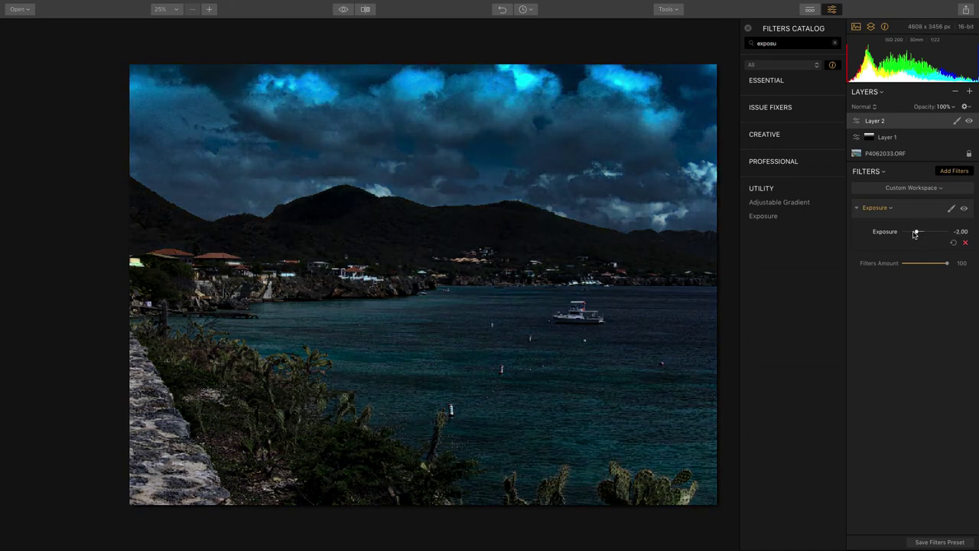
click(956, 123)
- Draw a radial mask on Layer 2 and position it over the bay and boat
click(920, 143)
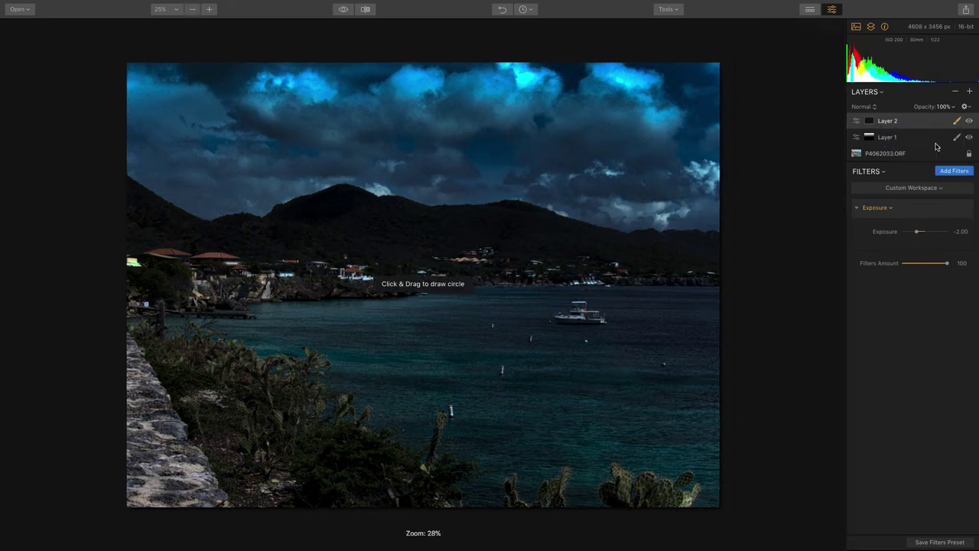
mouse_move(212, 278)
mouse_down()
mouse_move(437, 293)
mouse_move(501, 309)
mouse_move(489, 315)
mouse_move(672, 299)
mouse_up()
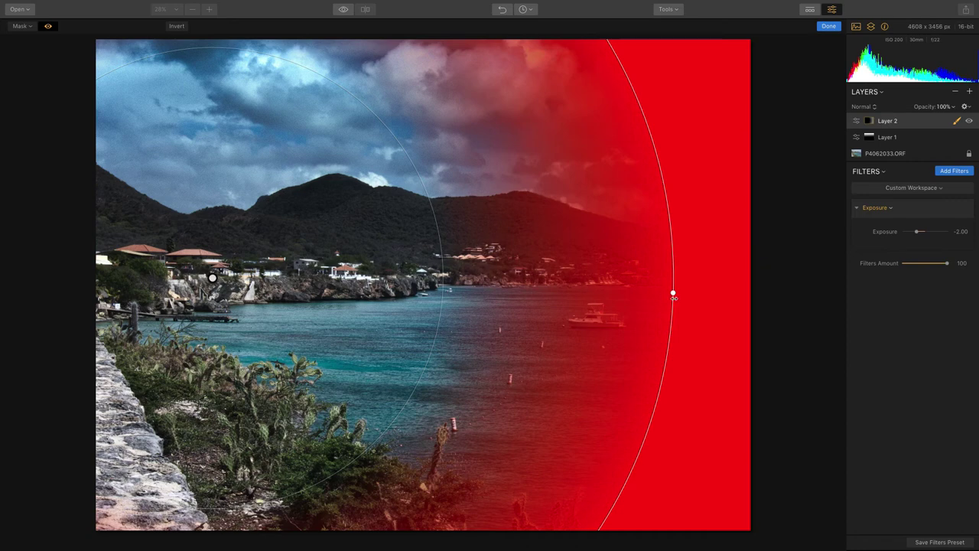
drag(673, 291, 356, 295)
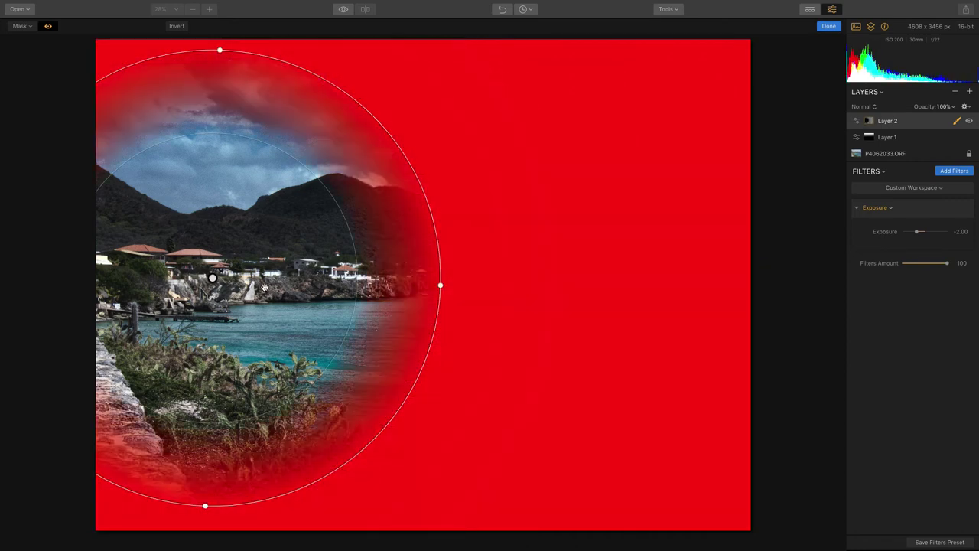
drag(212, 278, 567, 291)
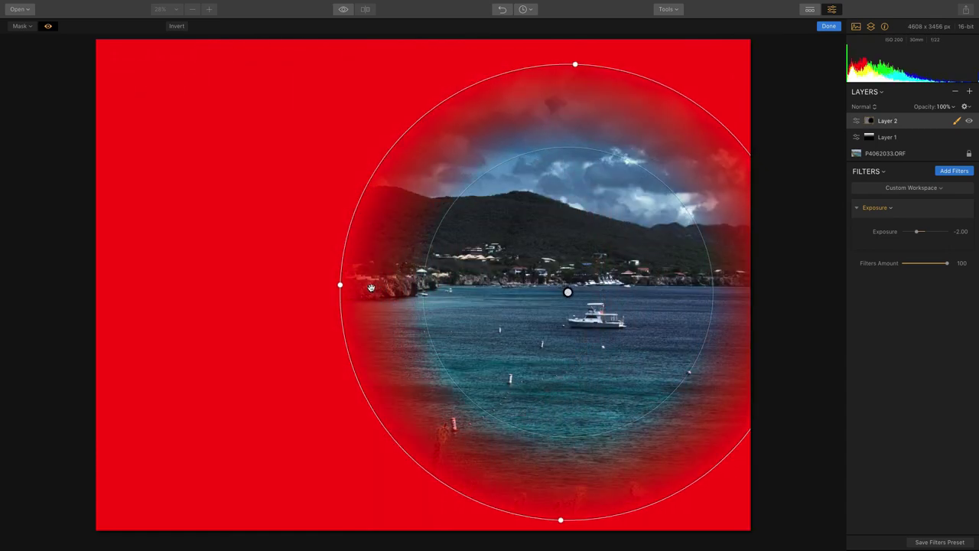
- Stretch the radial mask into a wide ellipse reaching past the photo's edges
drag(339, 286, 77, 273)
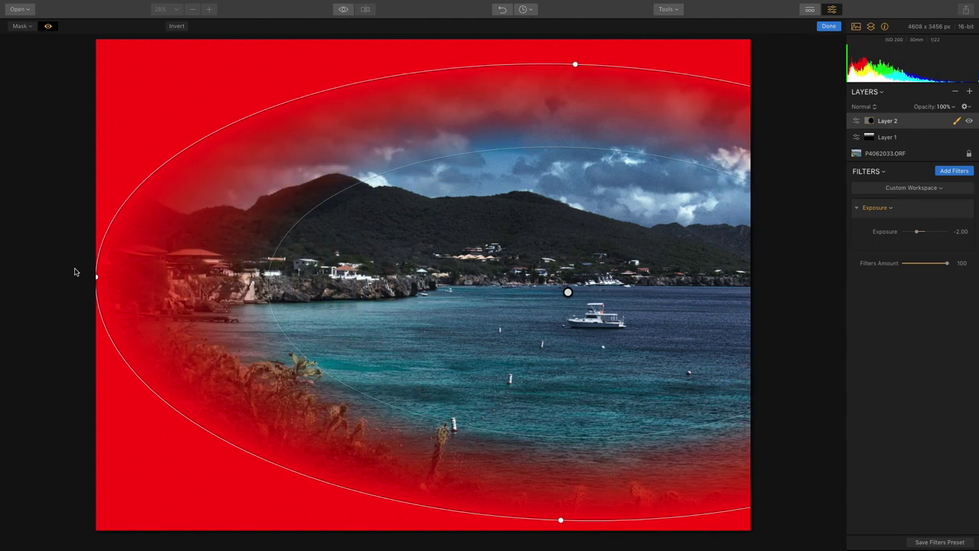
drag(333, 192, 360, 204)
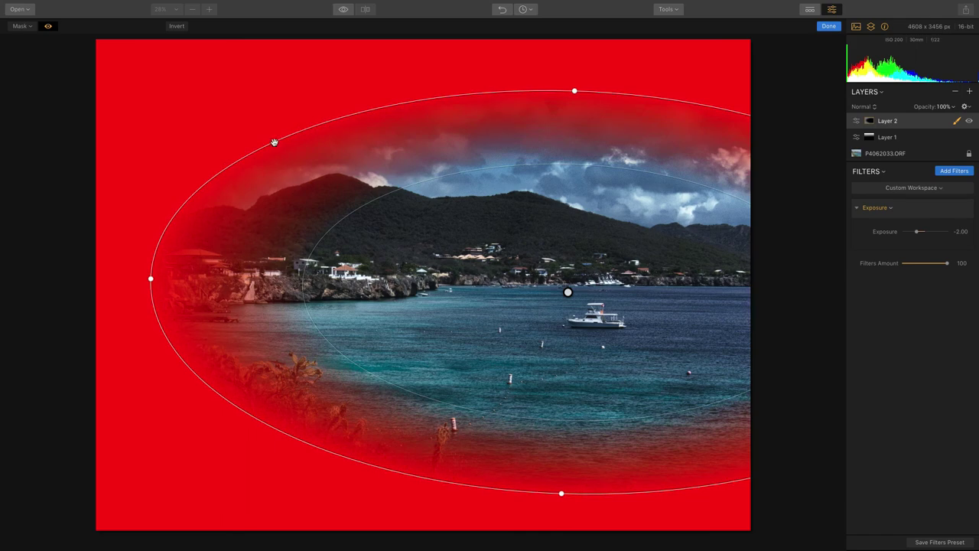
drag(273, 142, 174, 86)
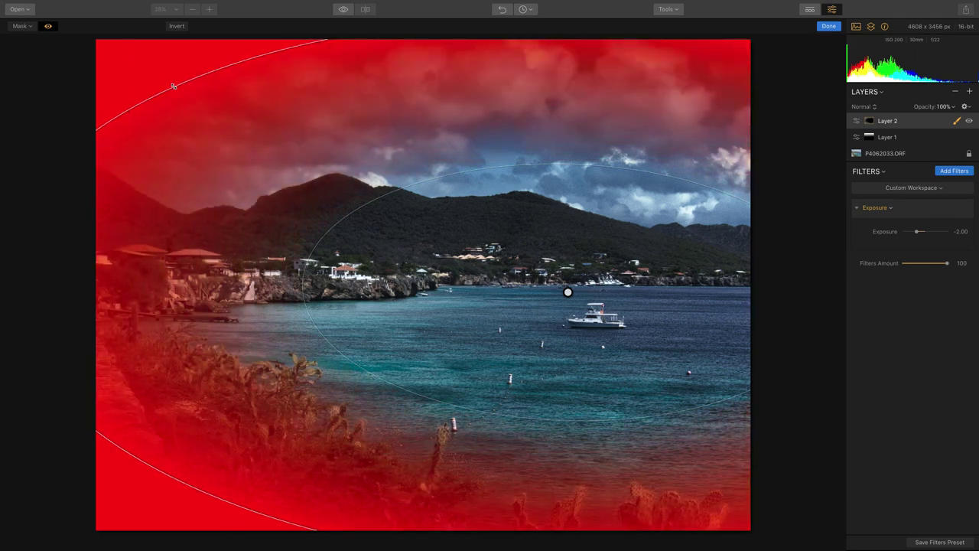
- Finish the radial mask on Layer 2, then hide and reshow Layer 2 to compare the boat vignette
click(828, 27)
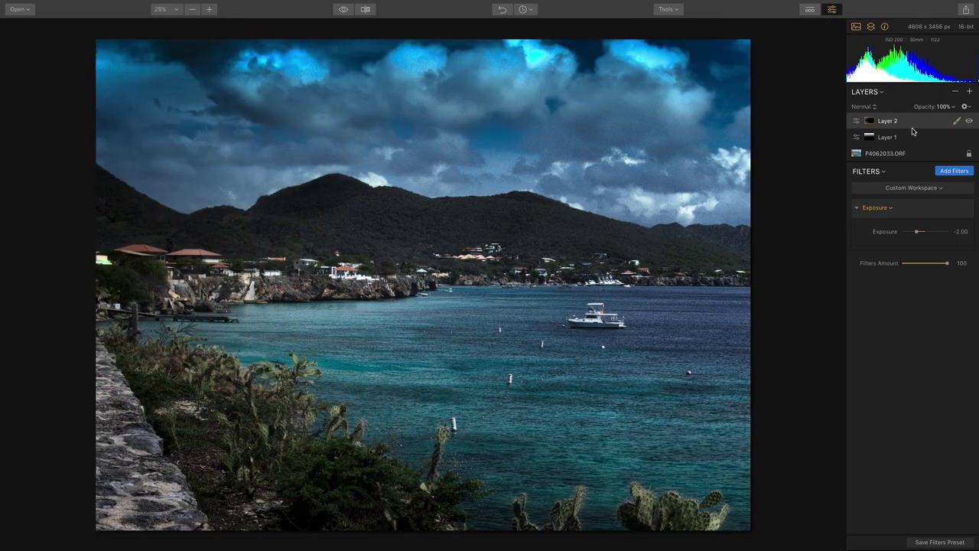
click(970, 122)
click(969, 121)
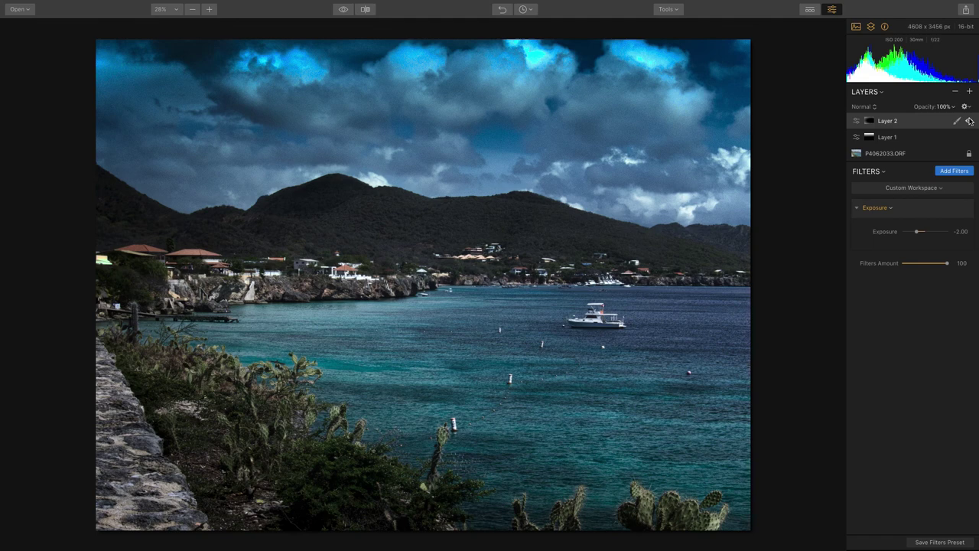